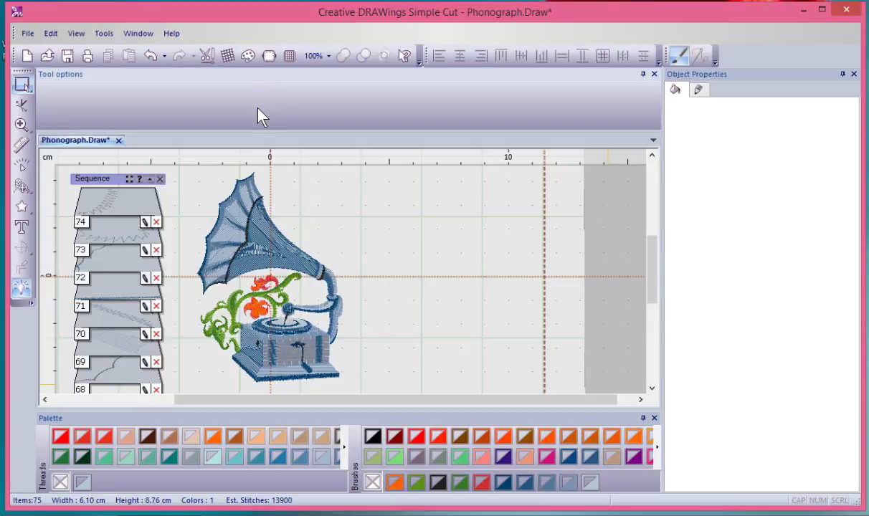
# Activate the Edit text tool so the Arial 20.3 mm font options appear
pyautogui.click(17, 226)
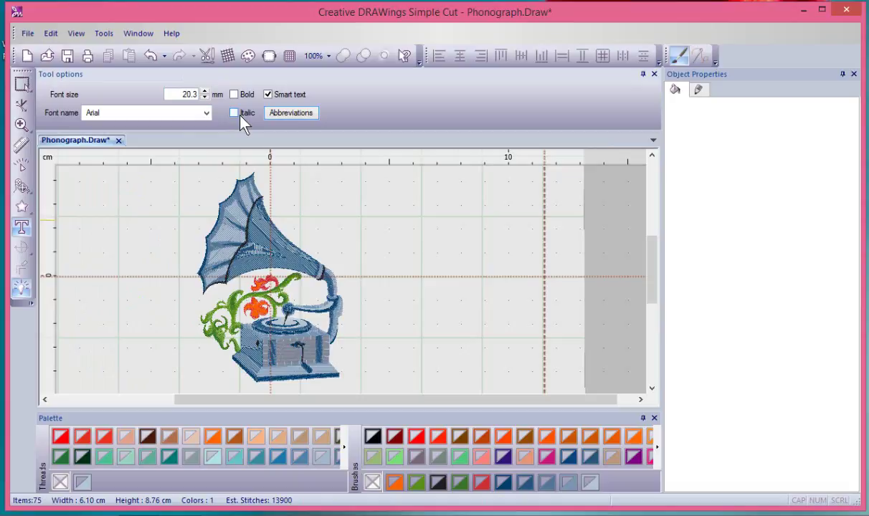
pyautogui.click(294, 113)
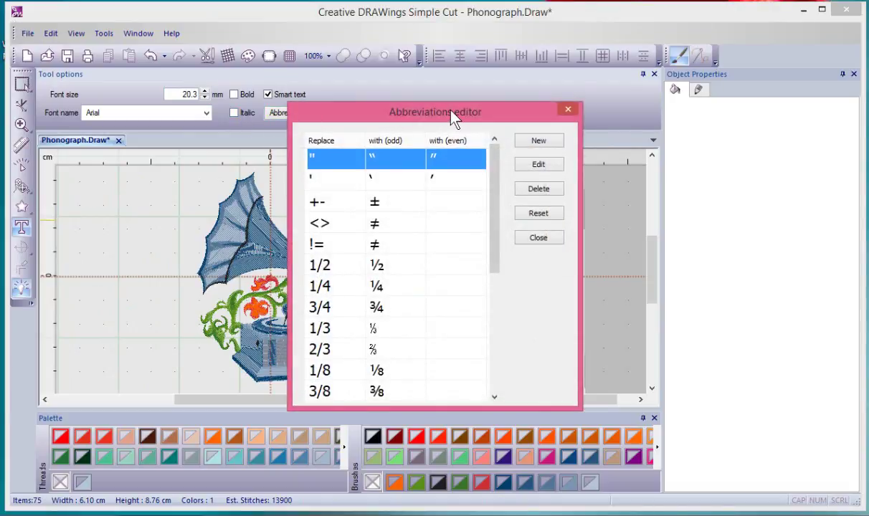
pyautogui.moveTo(449, 117); pyautogui.dragTo(523, 69)
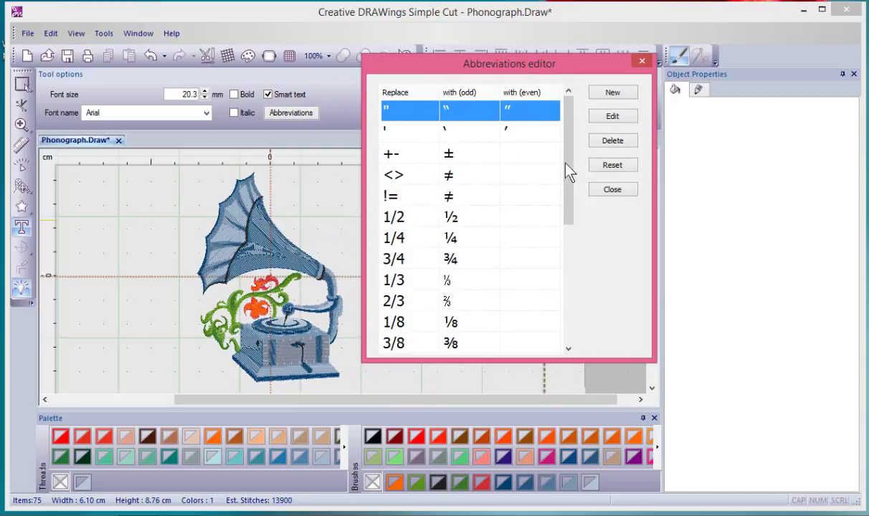
pyautogui.click(643, 63)
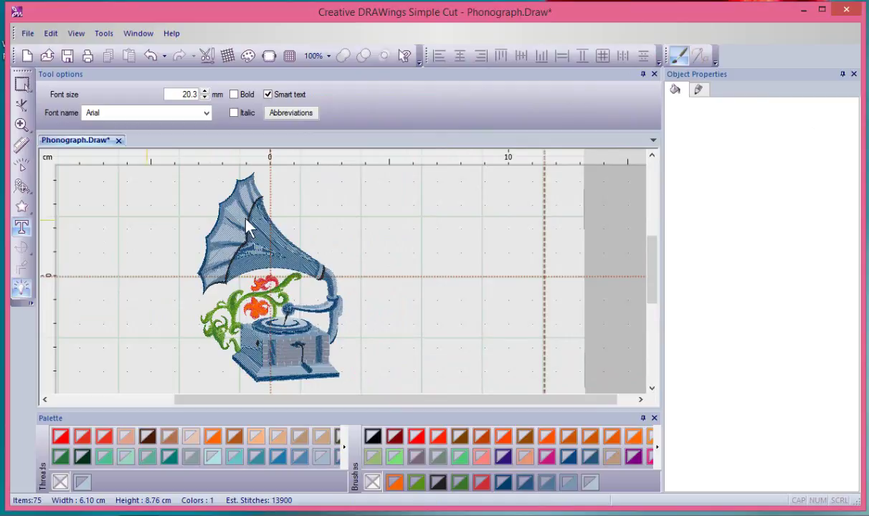
# Add the text 'RCA' in Arial Black to the right of the phonograph's horn
pyautogui.click(356, 235)
pyautogui.write('RCA')
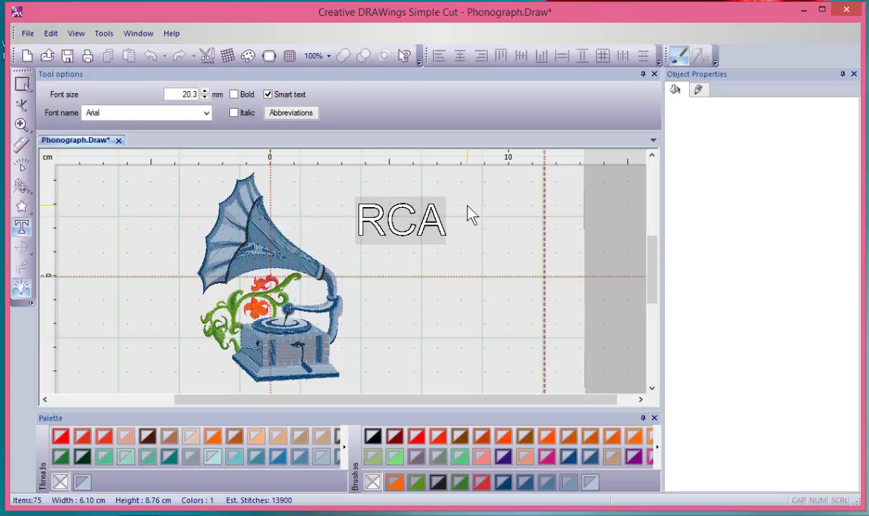
pyautogui.click(206, 113)
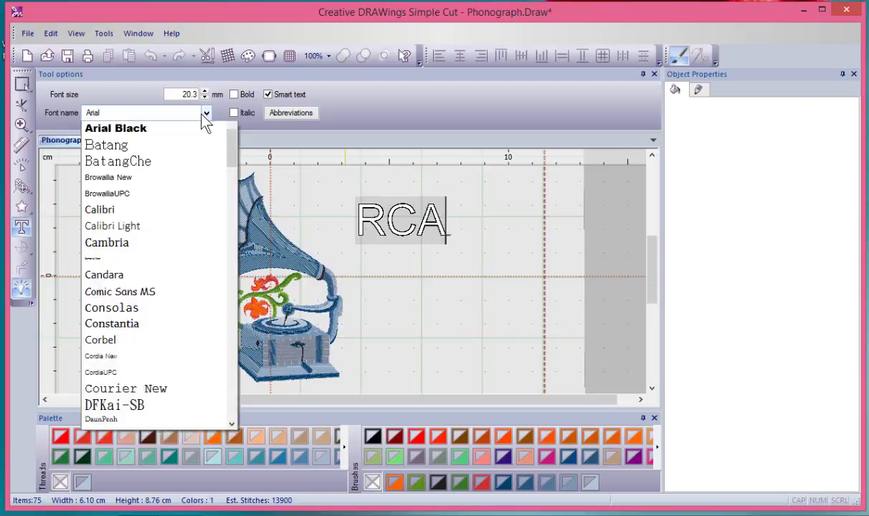
pyautogui.click(153, 146)
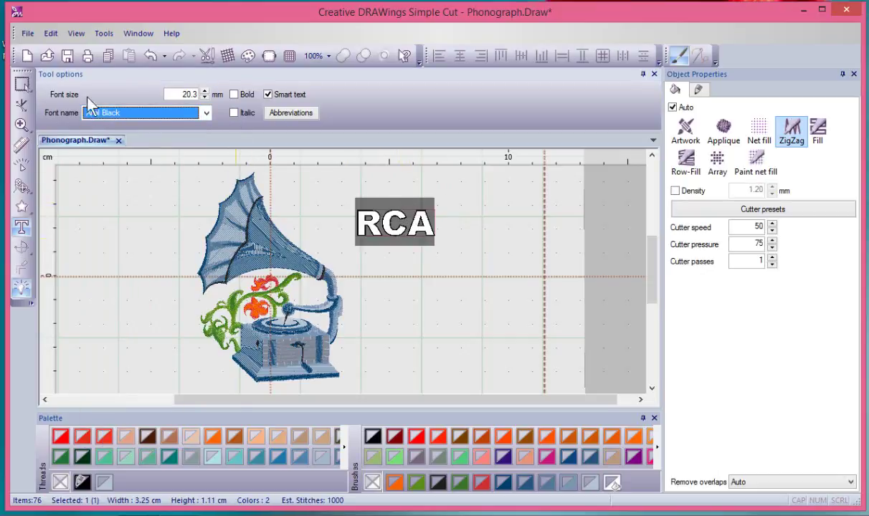
pyautogui.click(25, 82)
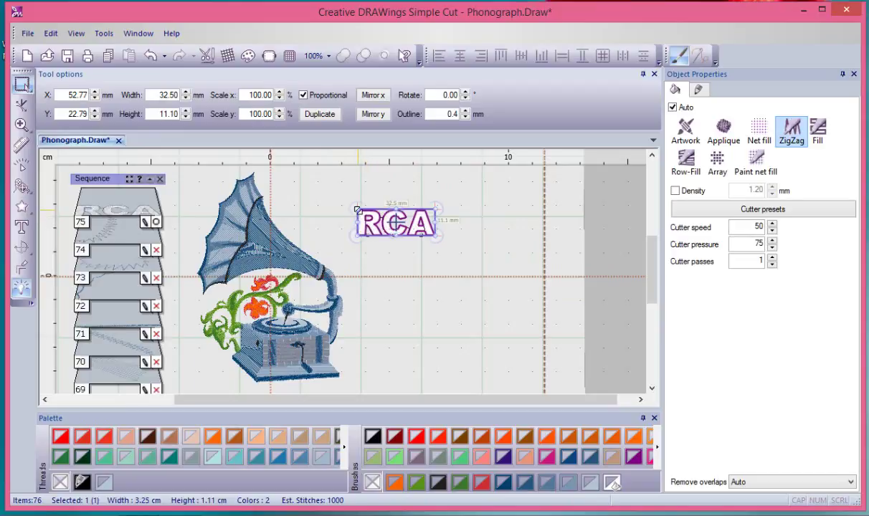
# Resize the RCA lettering to about 57.8 × 22.3 mm and skew it to the right
pyautogui.moveTo(358, 210); pyautogui.dragTo(302, 191)
pyautogui.moveTo(368, 235); pyautogui.dragTo(368, 245)
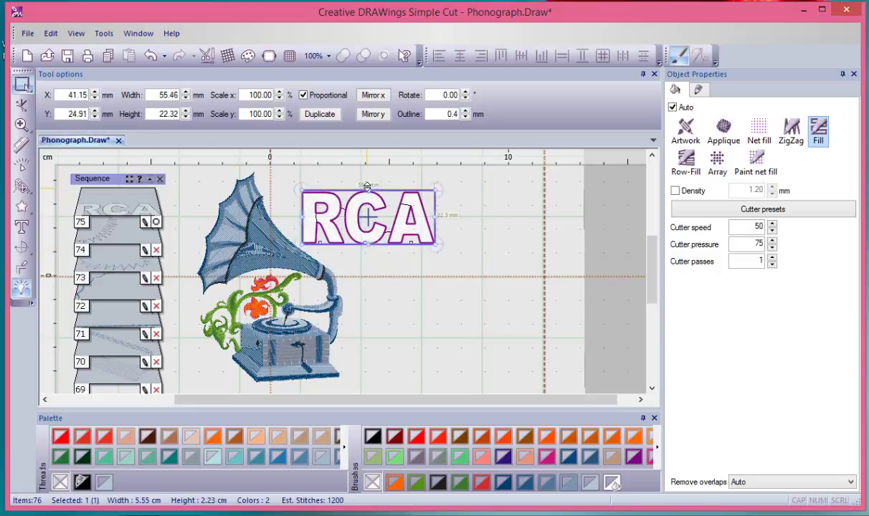
pyautogui.moveTo(368, 185); pyautogui.dragTo(378, 185)
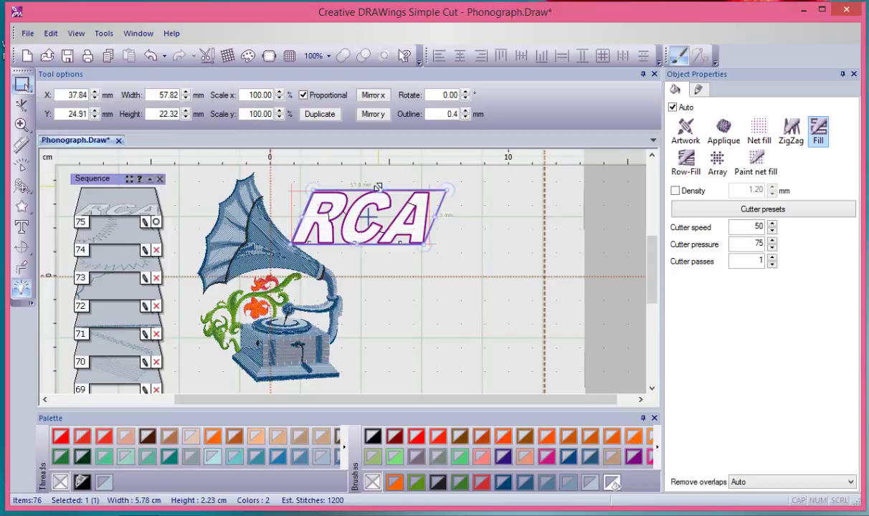
# Try CordiaUPC and then Georgia as the font for the RCA lettering
pyautogui.click(21, 229)
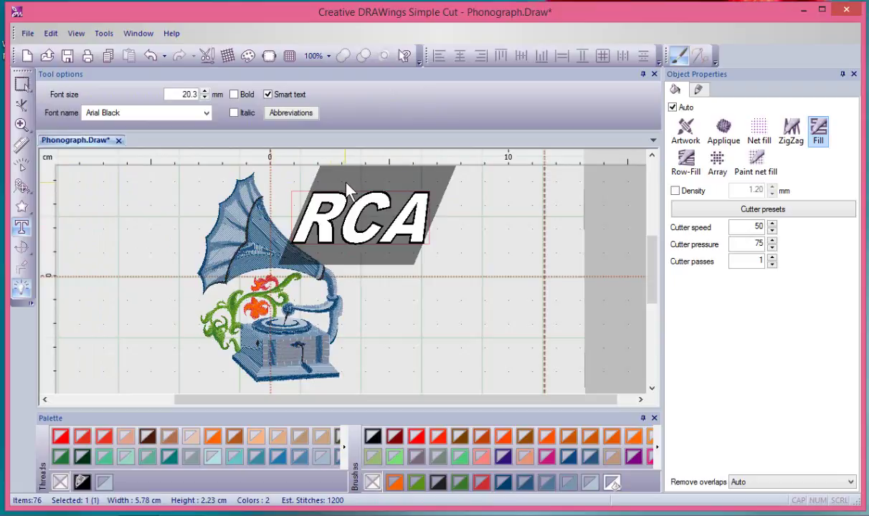
pyautogui.click(142, 115)
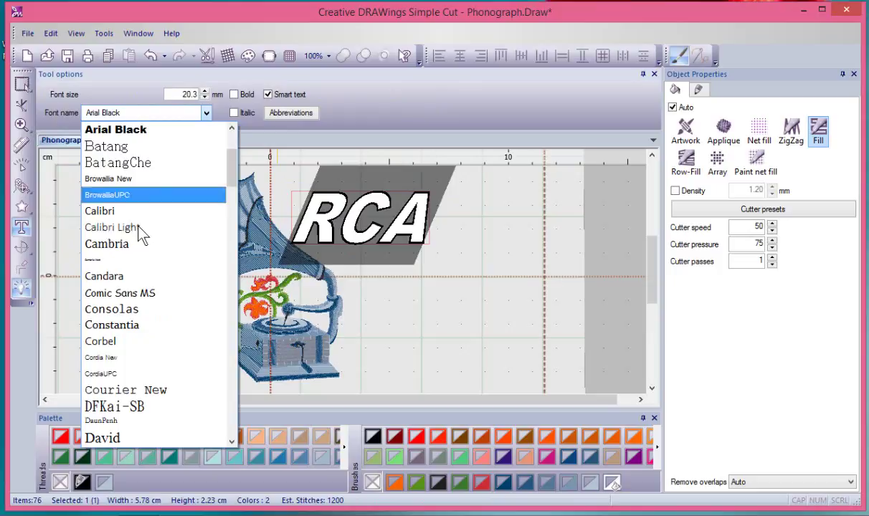
pyautogui.scroll(-2, 140, 230)
pyautogui.scroll(-2, 140, 222)
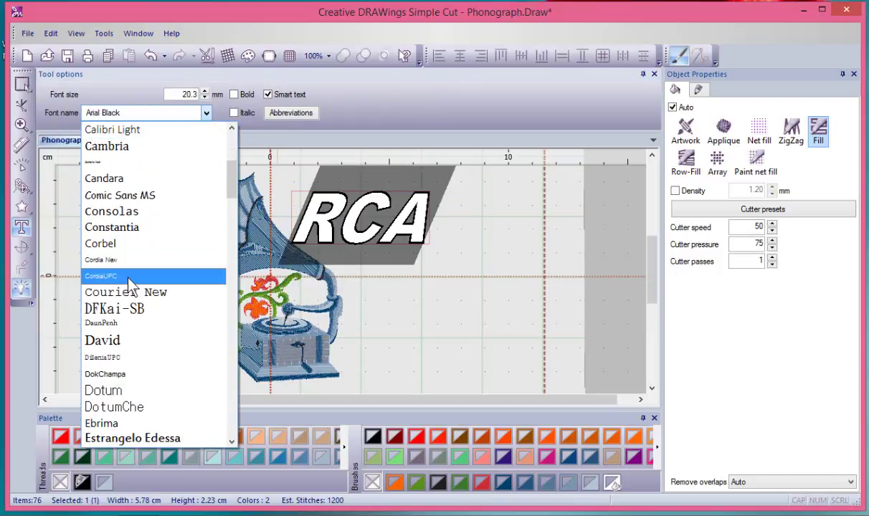
pyautogui.click(130, 276)
pyautogui.click(124, 112)
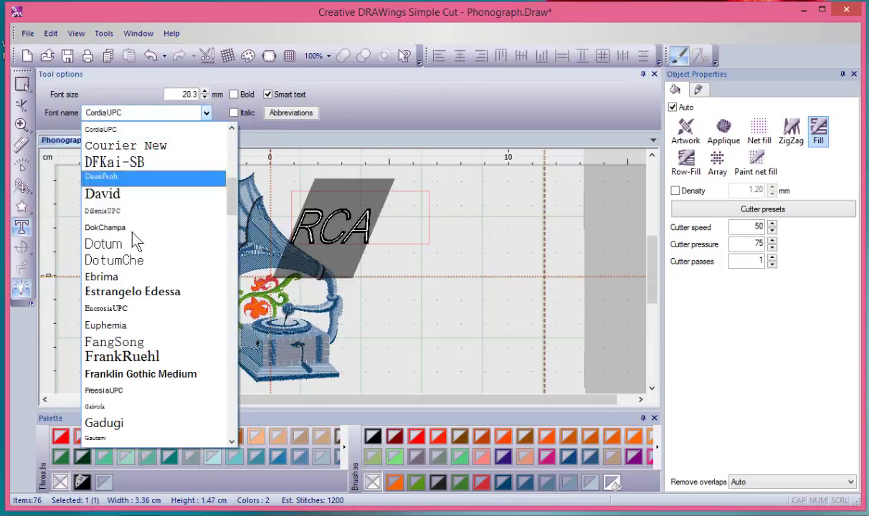
pyautogui.scroll(-1, 132, 242)
pyautogui.scroll(-1, 129, 251)
pyautogui.click(107, 359)
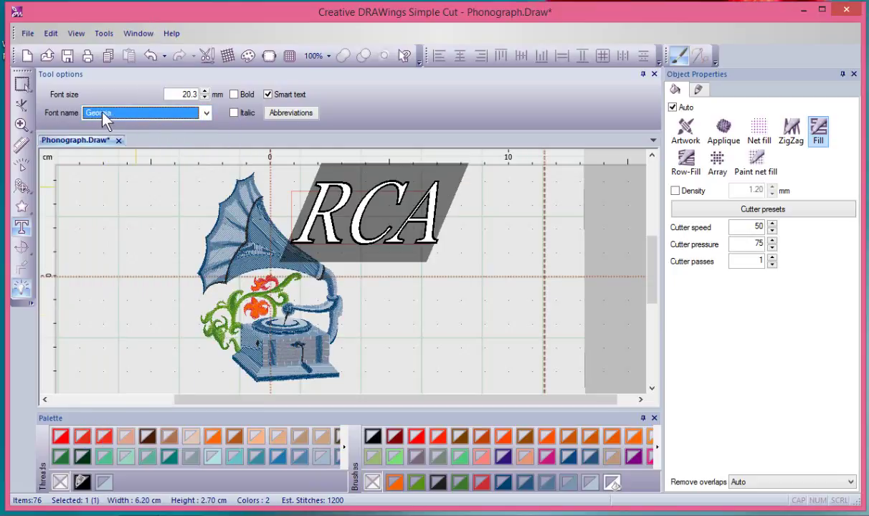
# Scroll further through the font list and settle on Leelawadee for RCA
pyautogui.scroll(-1, 107, 118)
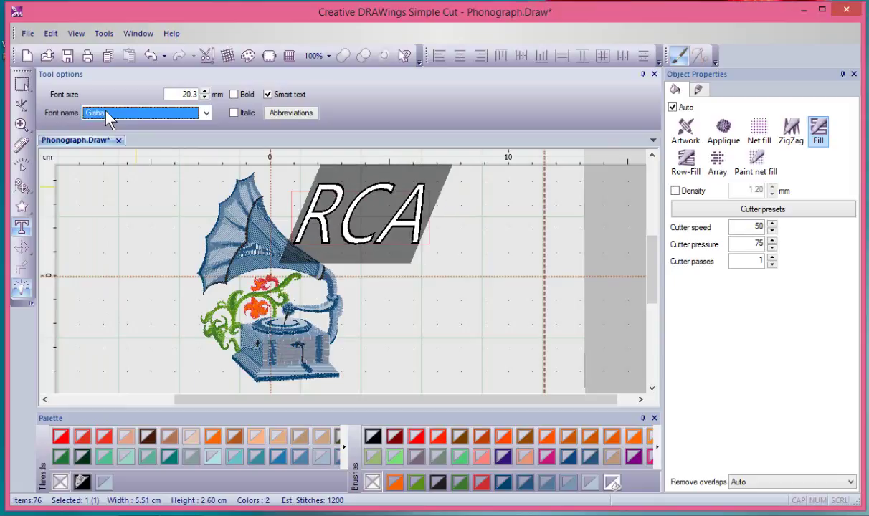
pyautogui.scroll(-1, 106, 118)
pyautogui.scroll(-1, 106, 118)
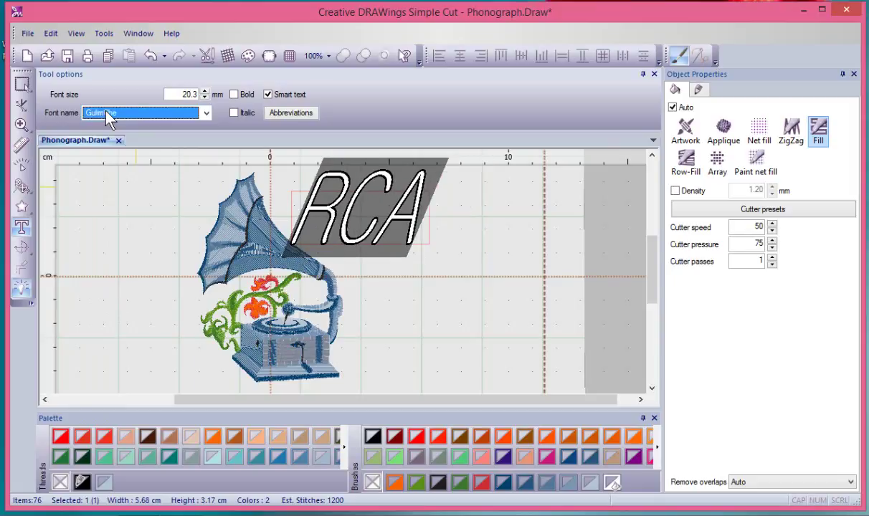
pyautogui.scroll(-1, 106, 118)
pyautogui.scroll(-2, 106, 119)
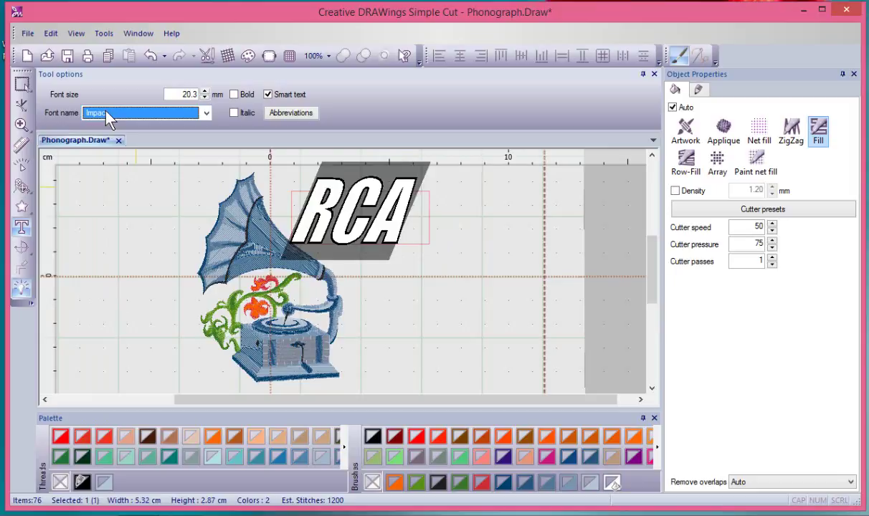
pyautogui.scroll(-2, 106, 118)
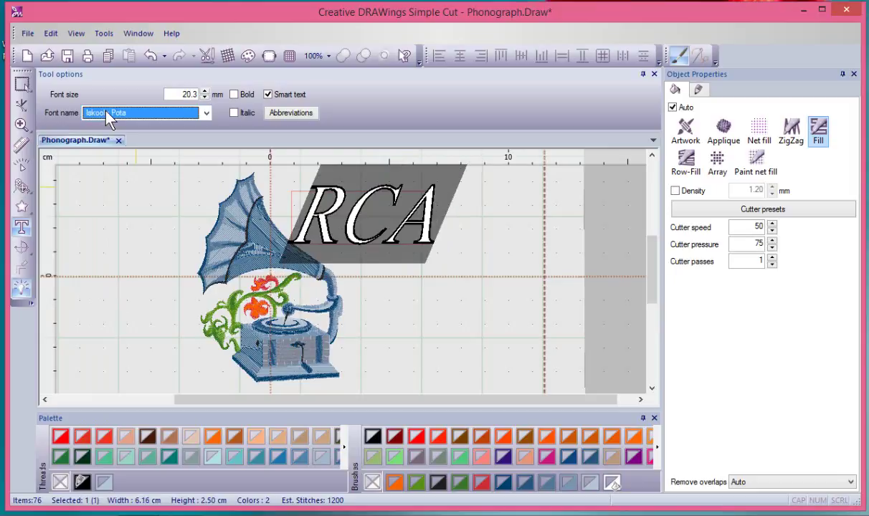
pyautogui.scroll(-2, 106, 118)
pyautogui.scroll(-4, 106, 118)
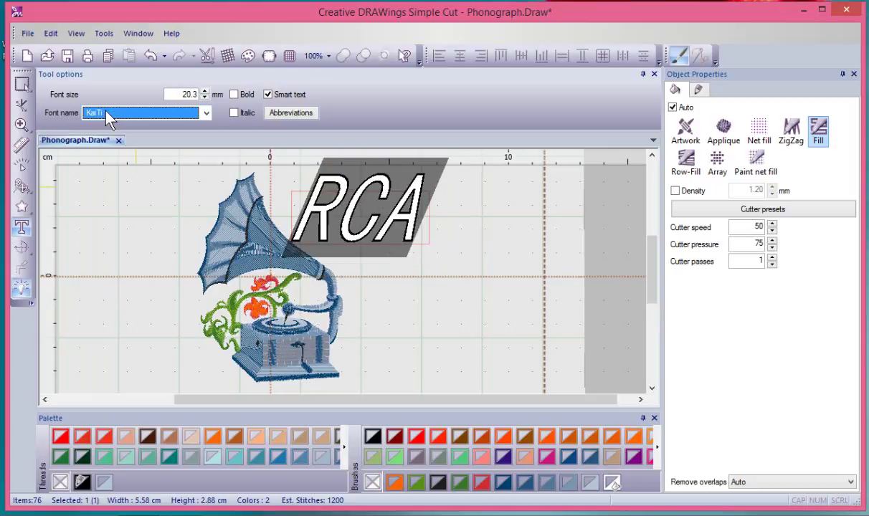
pyautogui.scroll(-3, 106, 119)
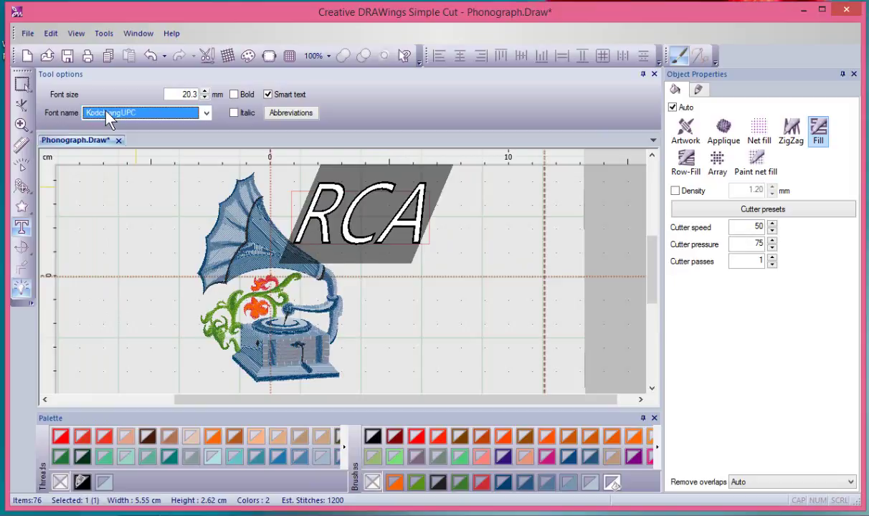
pyautogui.scroll(-2, 106, 118)
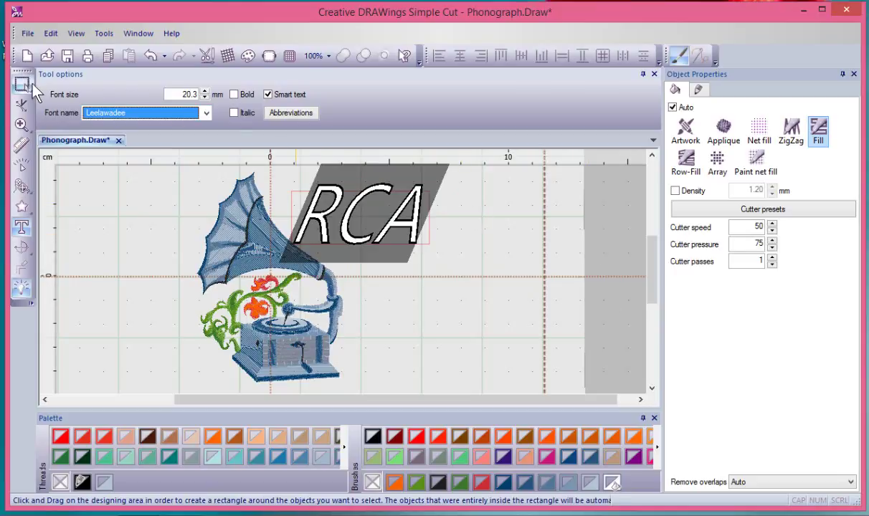
# Append ' Records' after RCA so the lettering reads 'RCA Records'
pyautogui.click(23, 81)
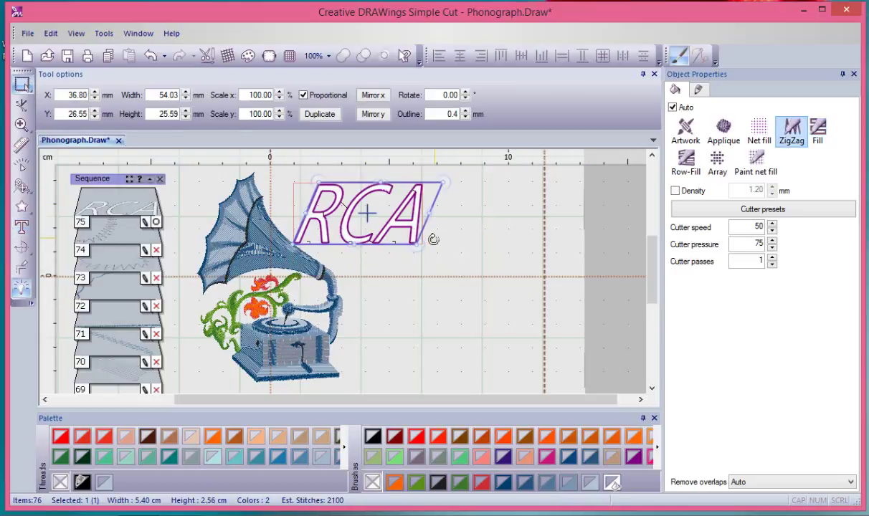
pyautogui.moveTo(420, 185); pyautogui.dragTo(455, 204)
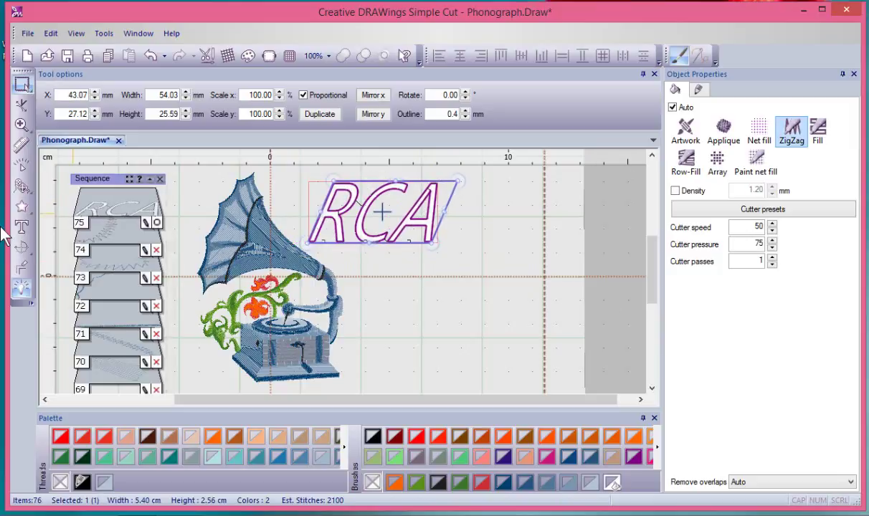
pyautogui.click(24, 226)
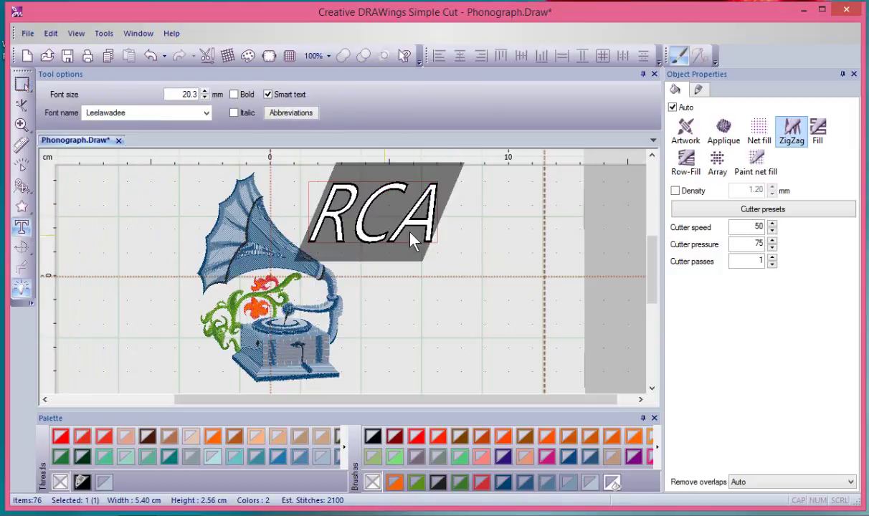
pyautogui.click(439, 222)
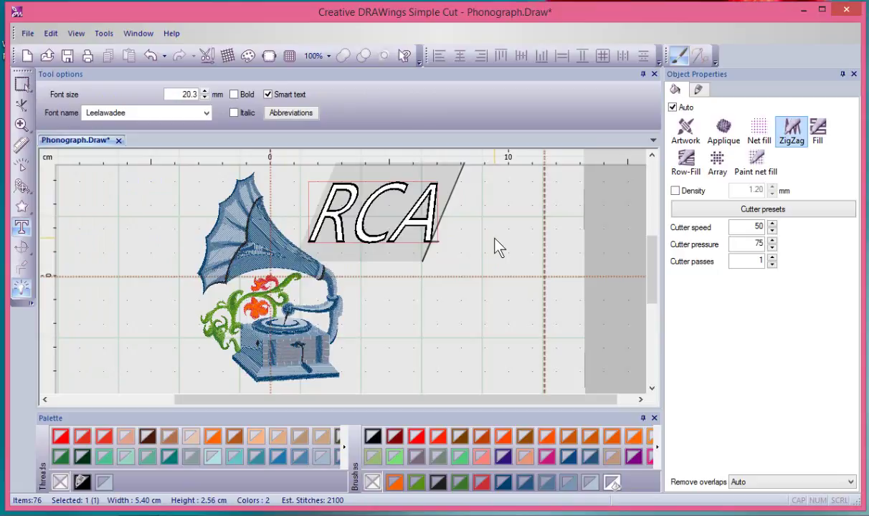
pyautogui.write('Re')
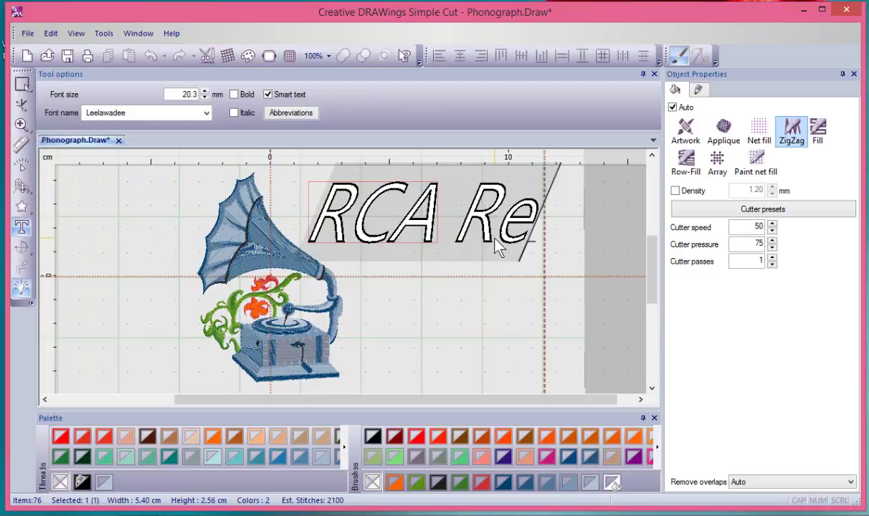
pyautogui.write('cords')
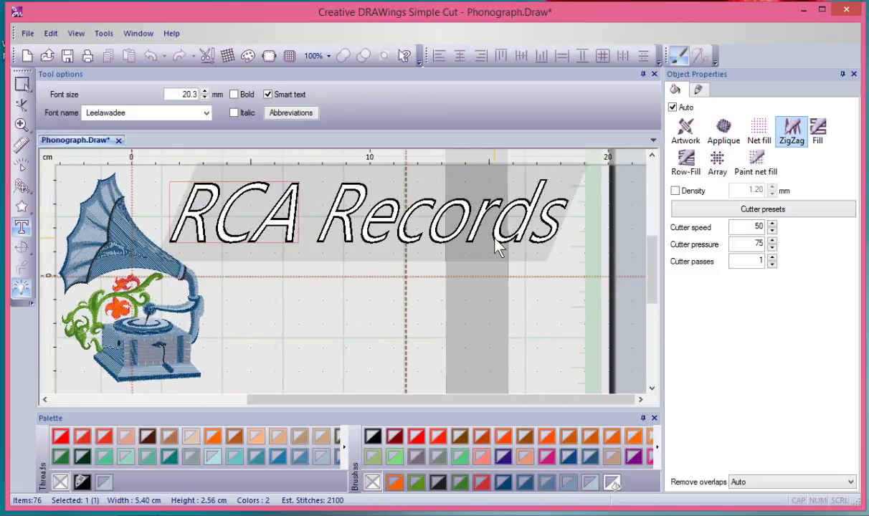
pyautogui.click(22, 85)
pyautogui.click(311, 330)
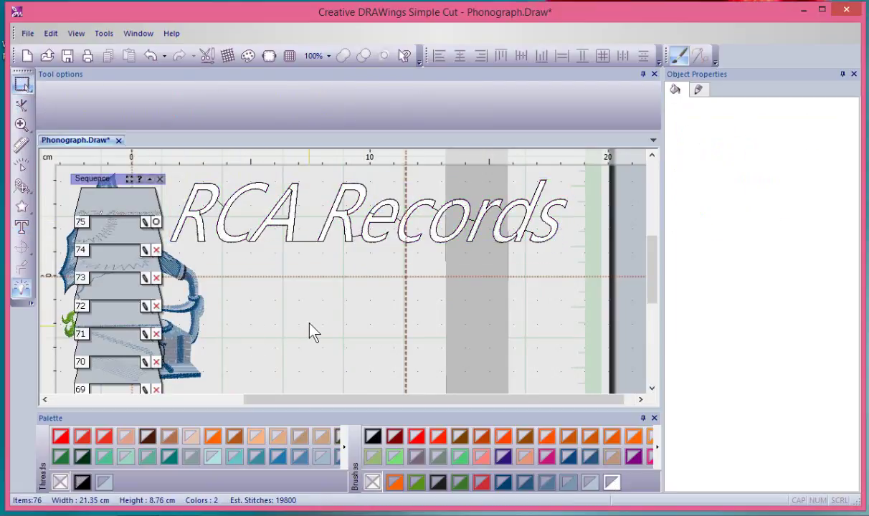
pyautogui.scroll(-3, 311, 324)
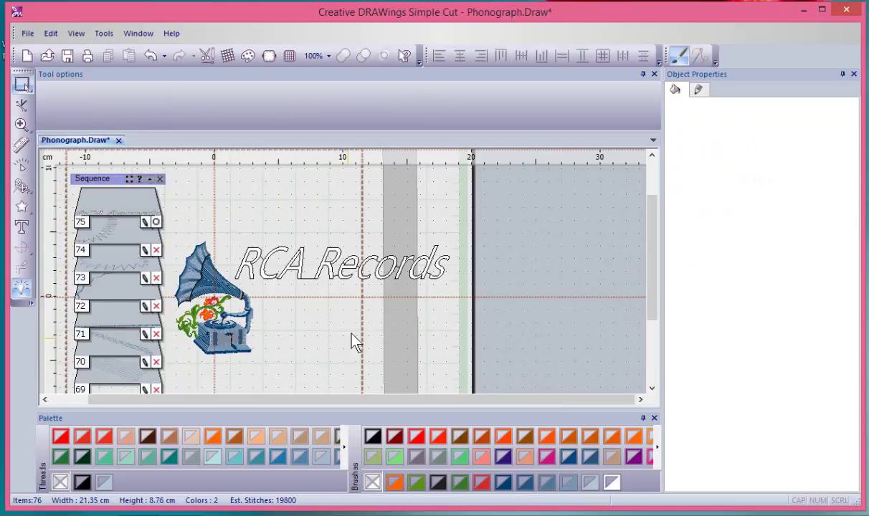
# Apply the MV Boli font to the RCA Records lettering and reselect it
pyautogui.click(342, 265)
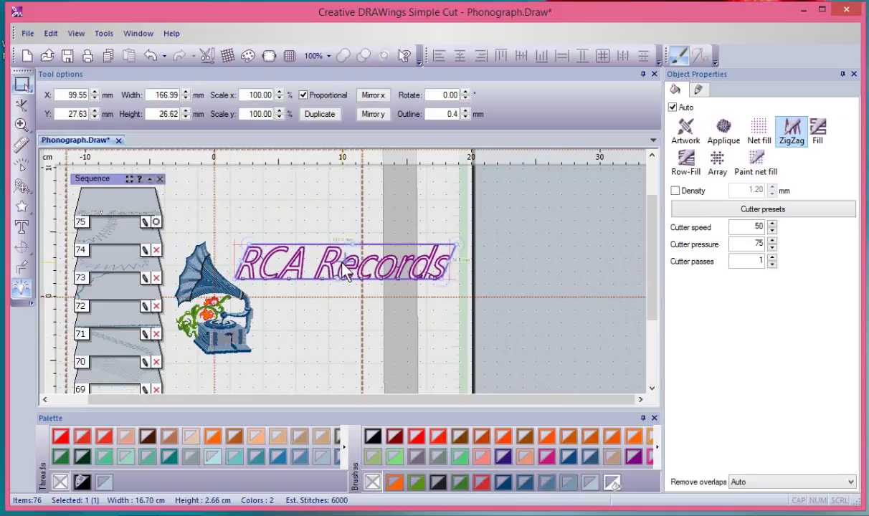
pyautogui.click(21, 228)
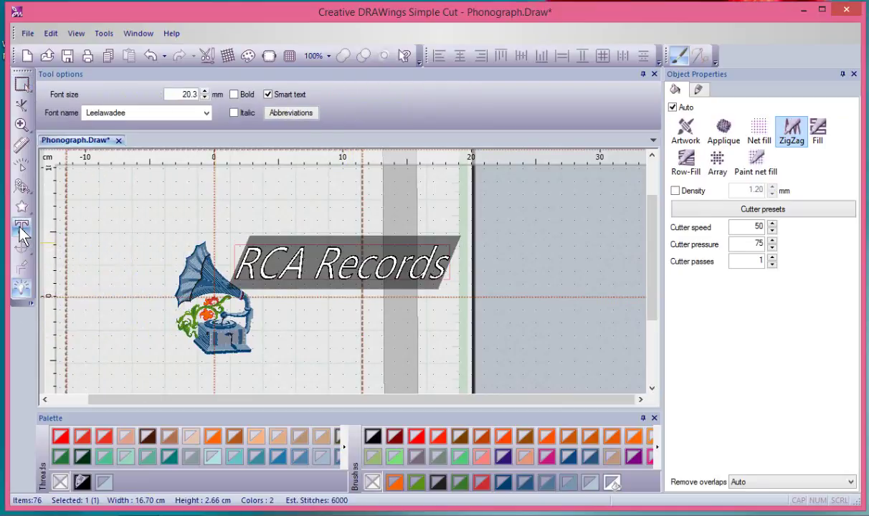
pyautogui.click(166, 113)
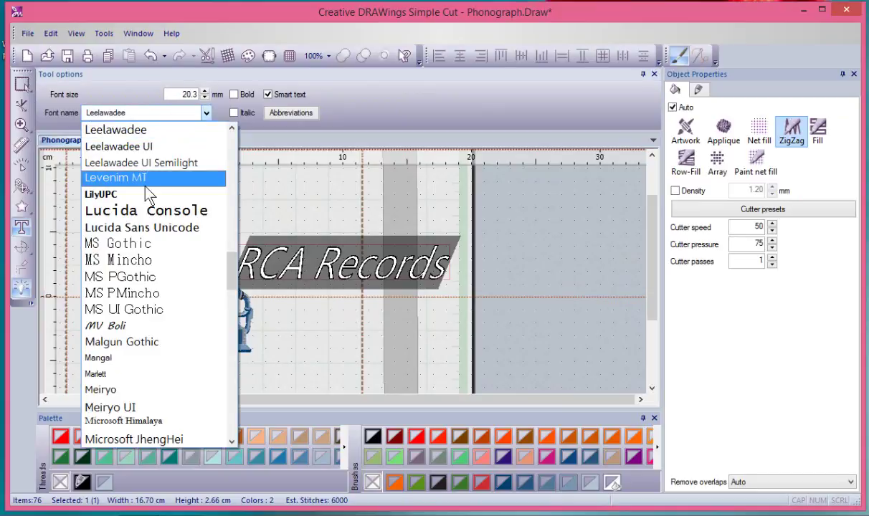
pyautogui.scroll(-1, 147, 194)
pyautogui.click(127, 280)
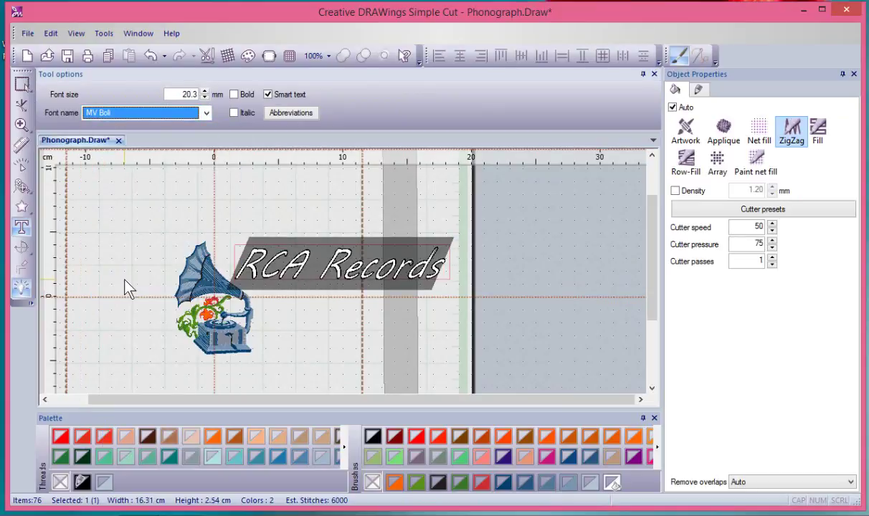
pyautogui.click(23, 85)
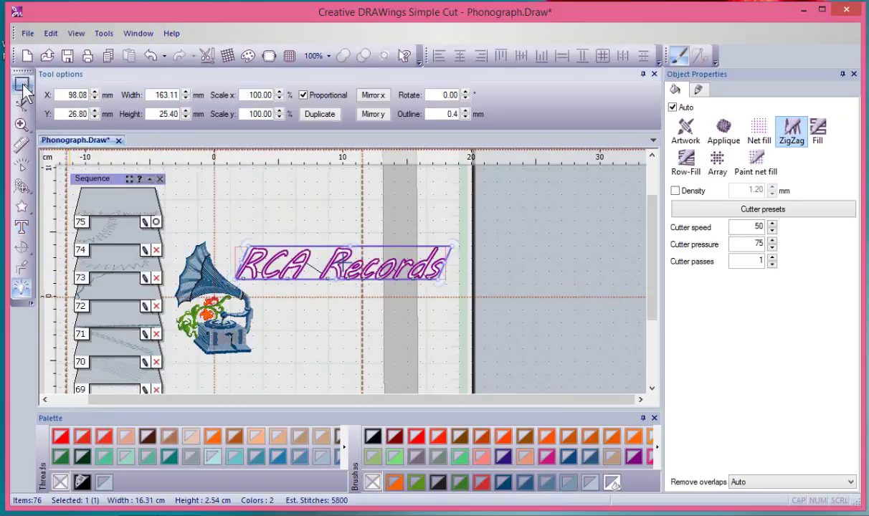
pyautogui.click(339, 349)
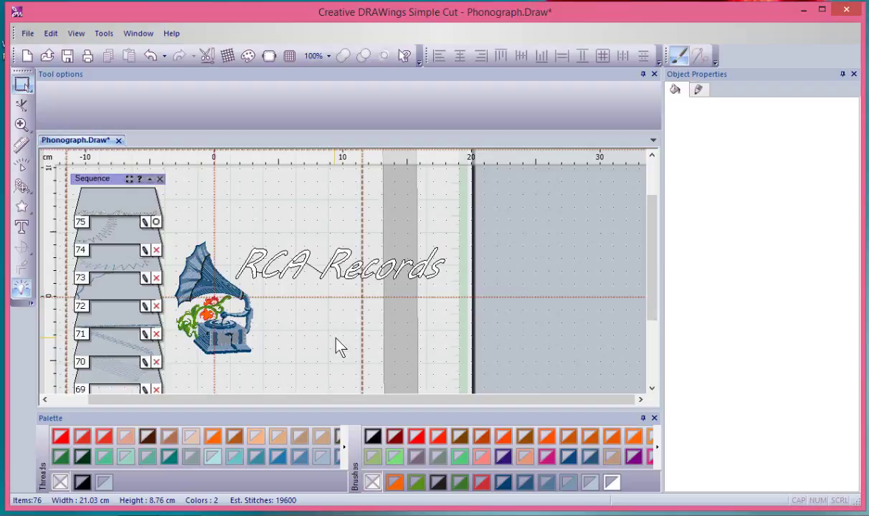
pyautogui.click(330, 258)
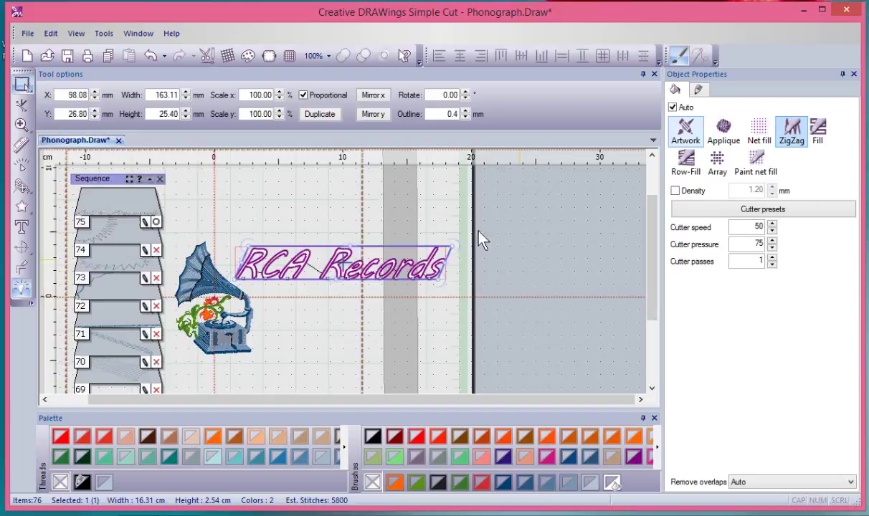
# Select the RCA Records lettering and view its Outline settings showing a Running stitch
pyautogui.click(285, 310)
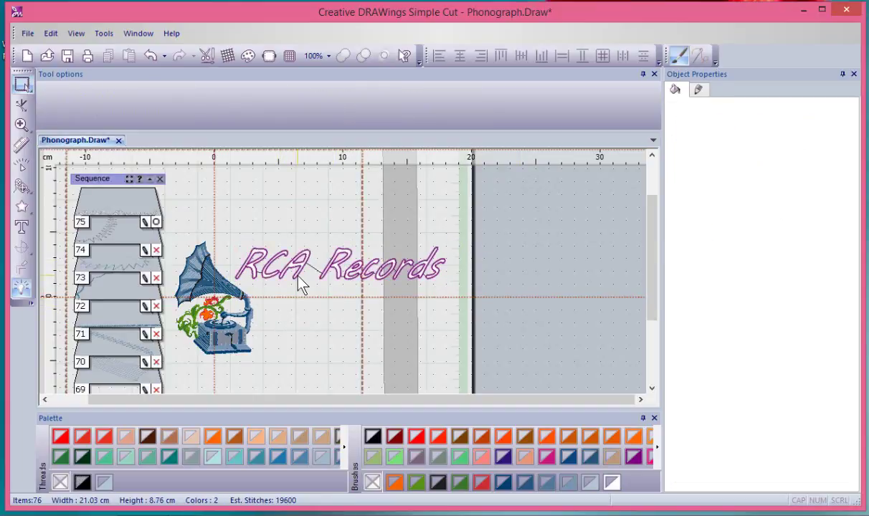
pyautogui.moveTo(299, 277)
pyautogui.mouseDown()
pyautogui.moveTo(308, 269)
pyautogui.moveTo(286, 266)
pyautogui.mouseUp()
pyautogui.click(292, 305)
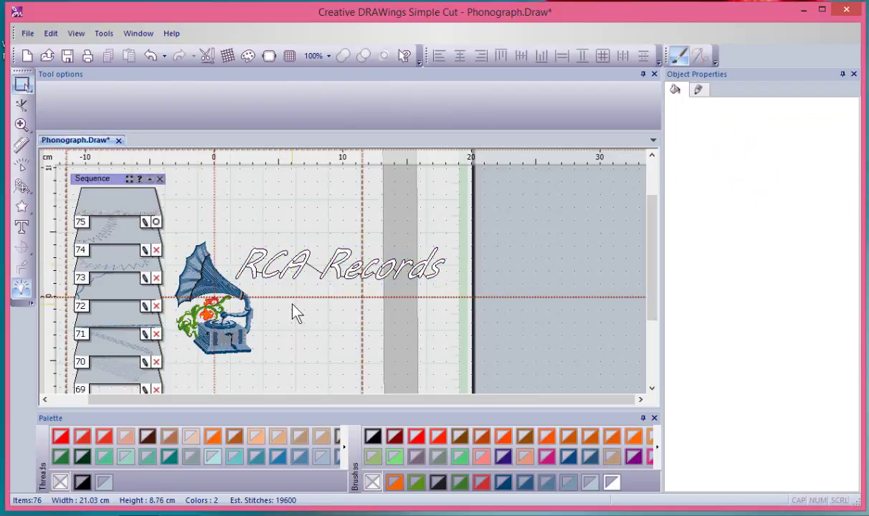
pyautogui.scroll(3, 282, 279)
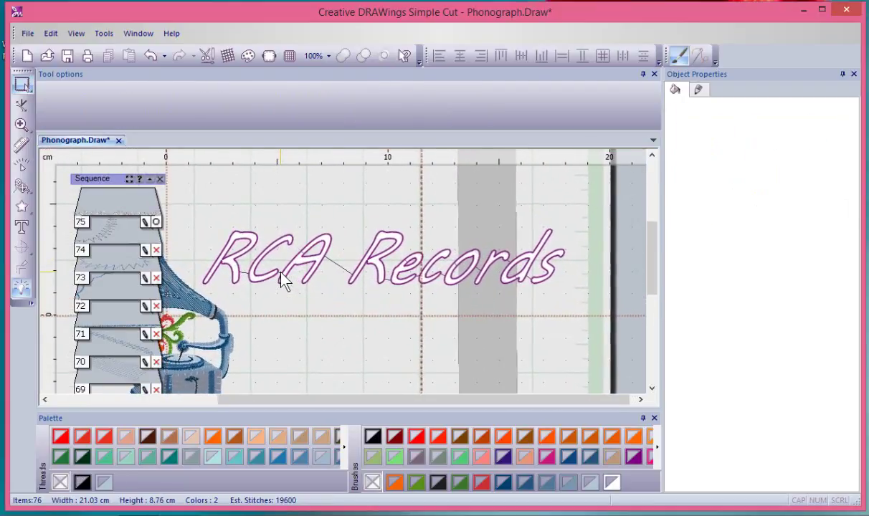
pyautogui.scroll(3, 285, 282)
pyautogui.click(301, 268)
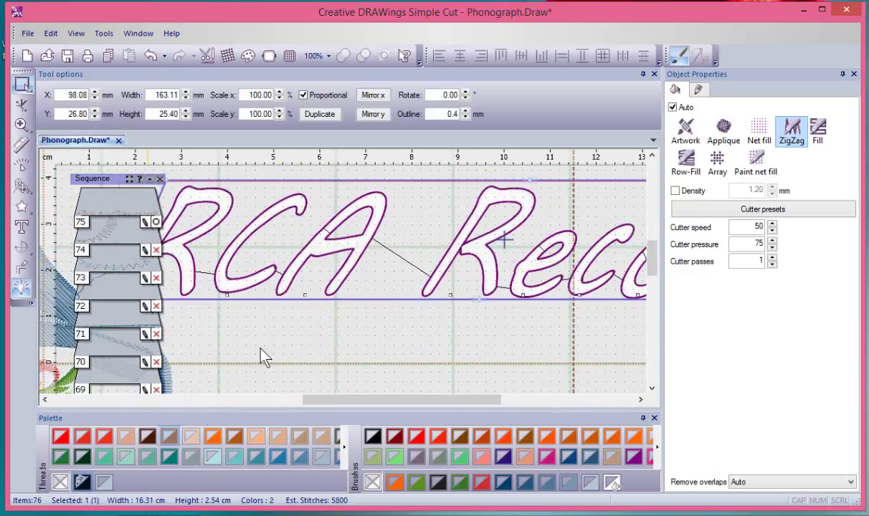
pyautogui.scroll(3, 309, 259)
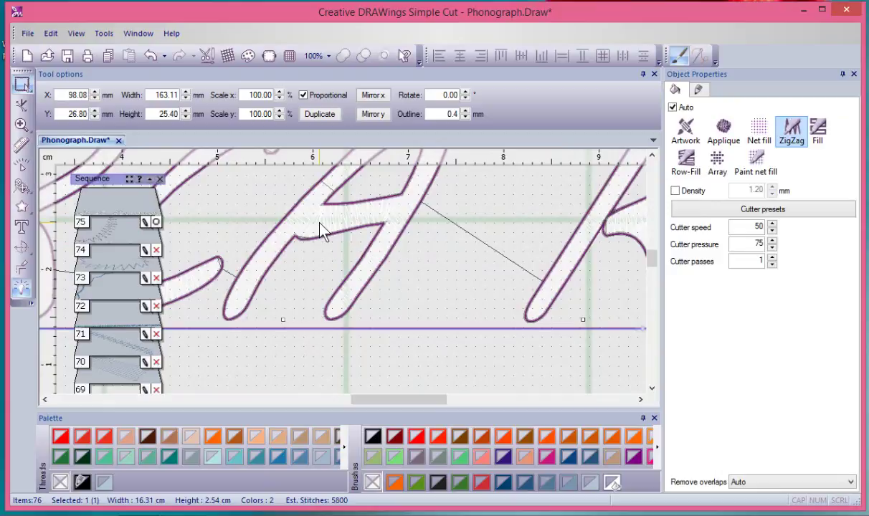
pyautogui.click(699, 89)
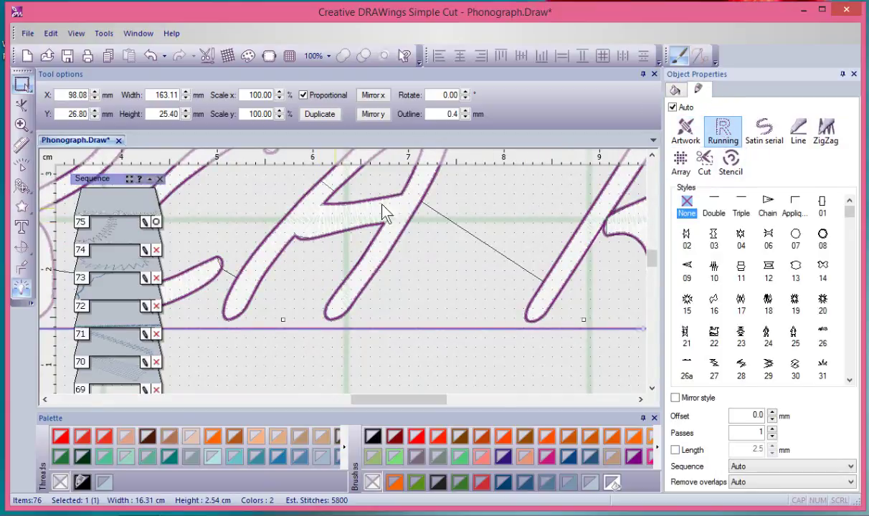
pyautogui.scroll(-5, 382, 204)
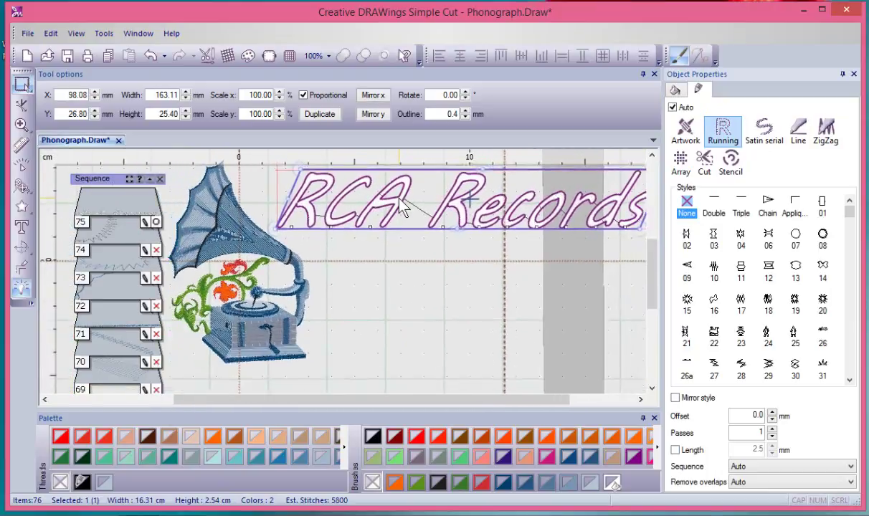
pyautogui.scroll(-2, 399, 198)
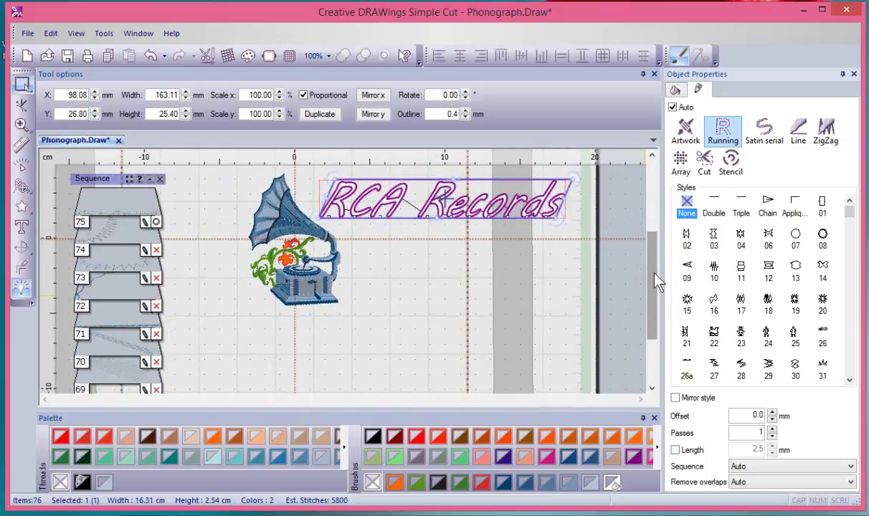
pyautogui.scroll(3, 659, 282)
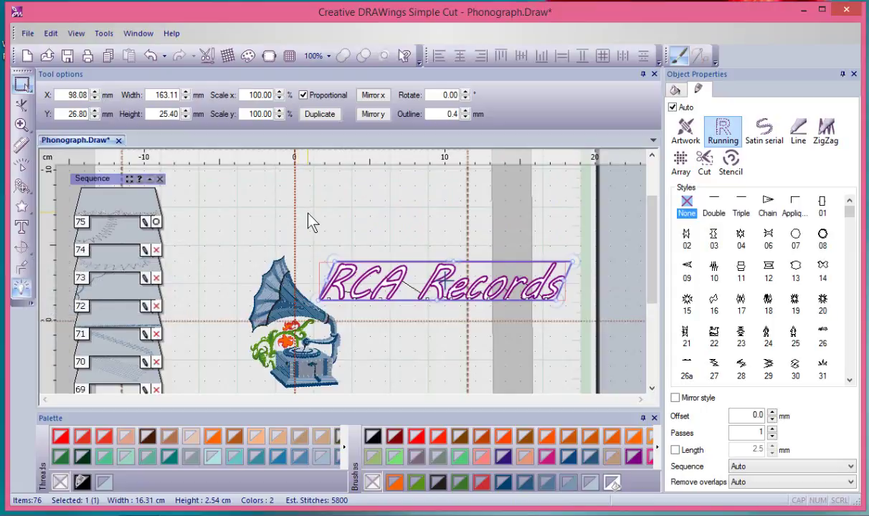
pyautogui.click(21, 226)
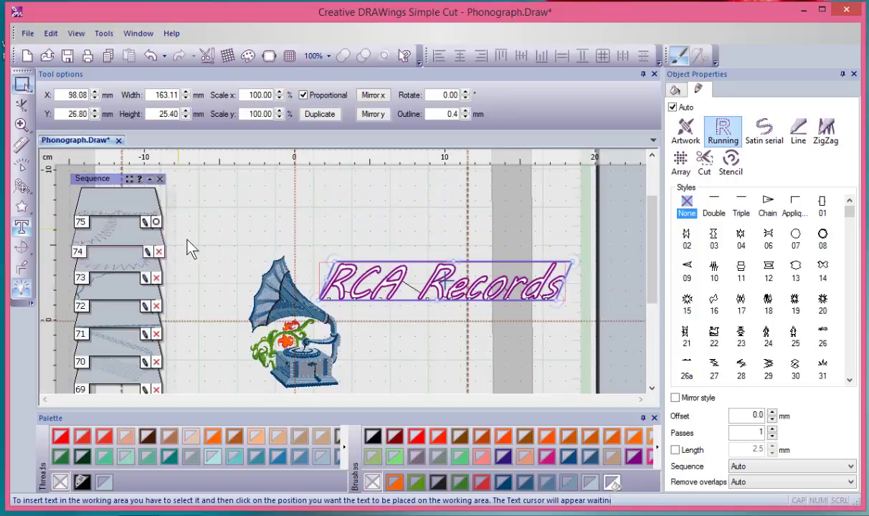